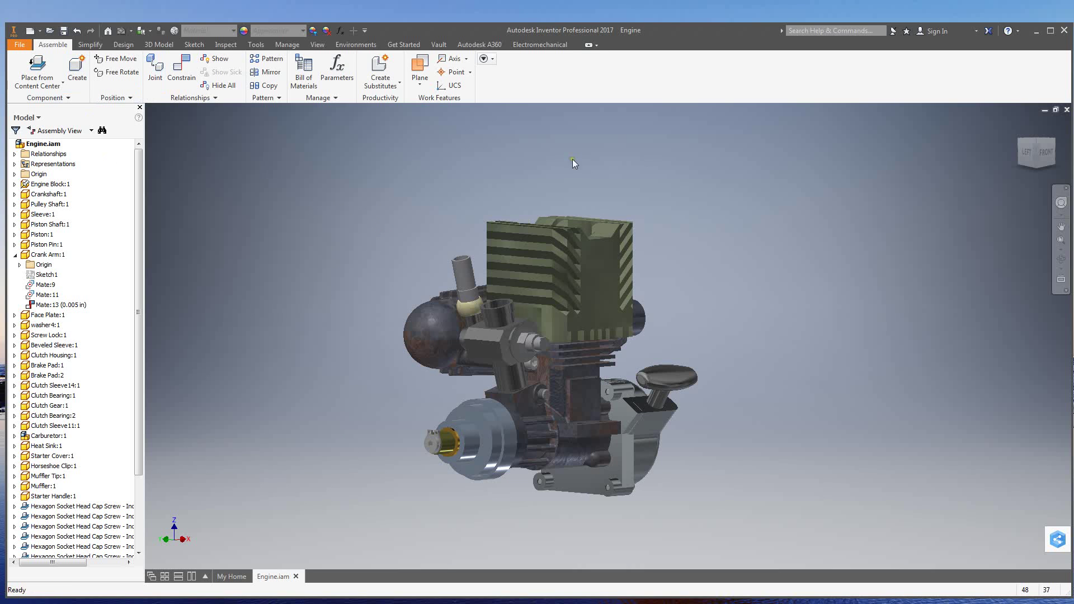
- Open the Brake Pad part from folder 05, keeping the Autodesk Inventor Files type filter
left_click(50, 31)
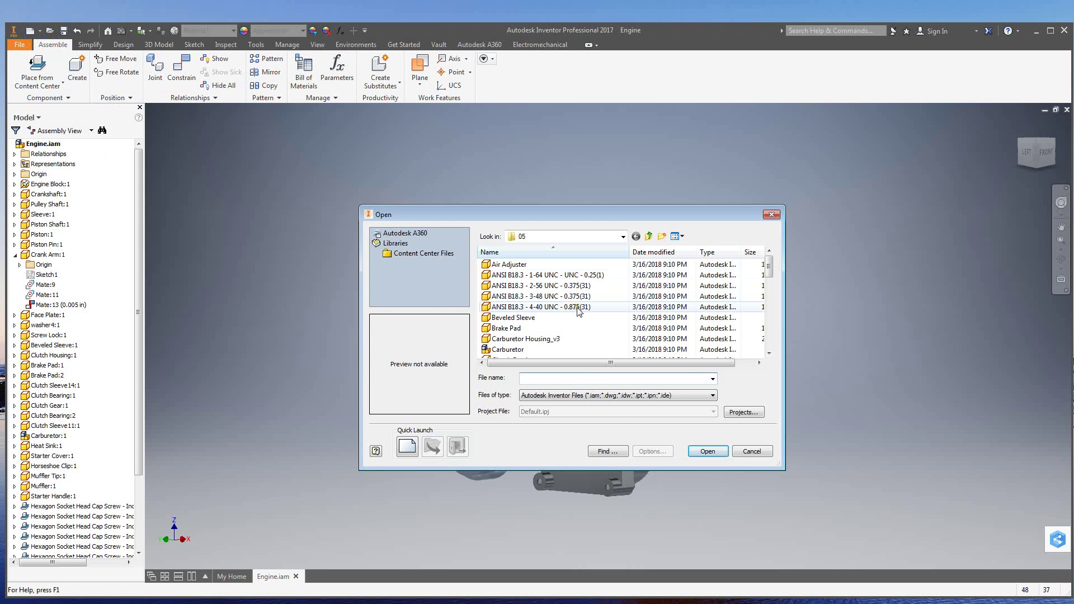
left_click(612, 396)
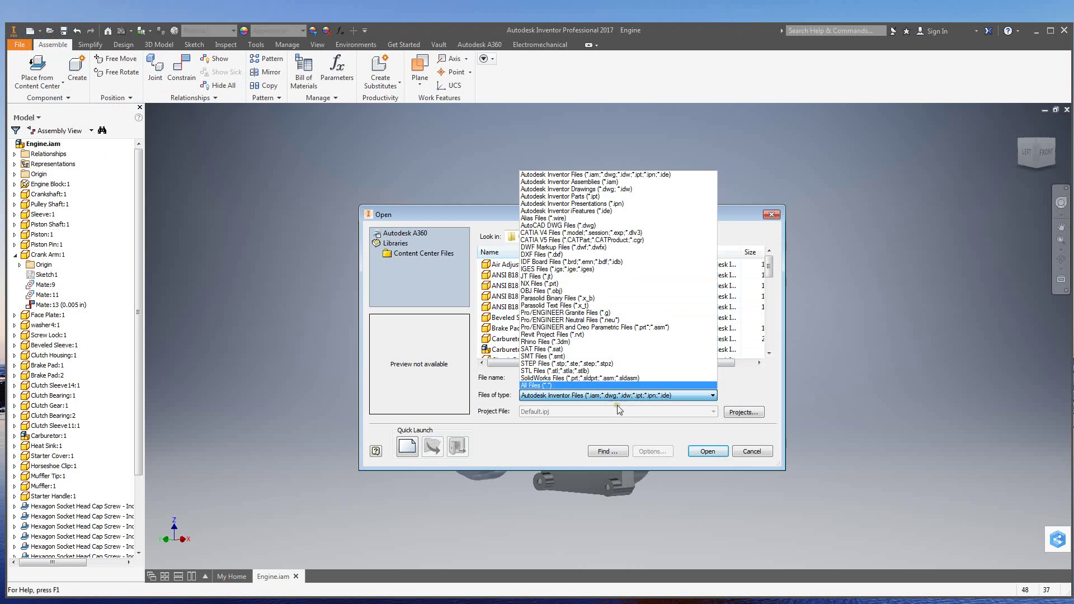
left_click(646, 398)
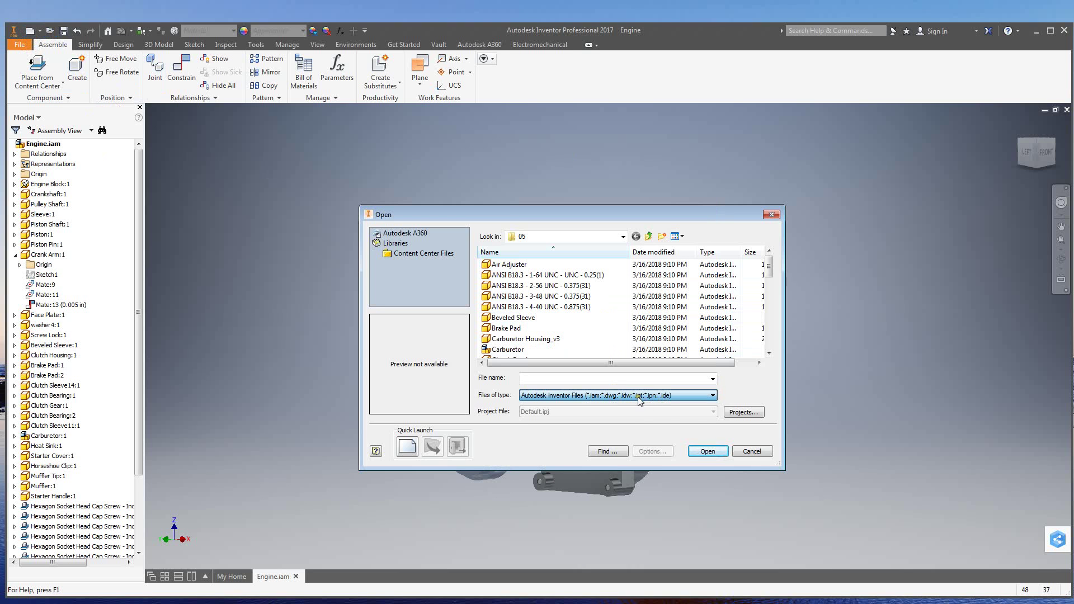
double_click(519, 329)
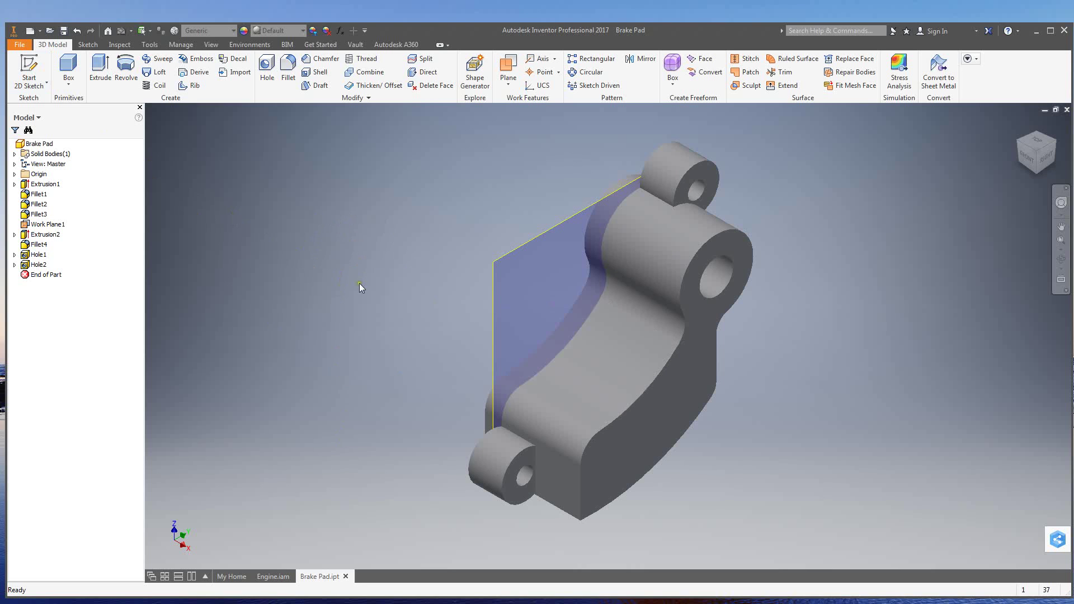
key("s")
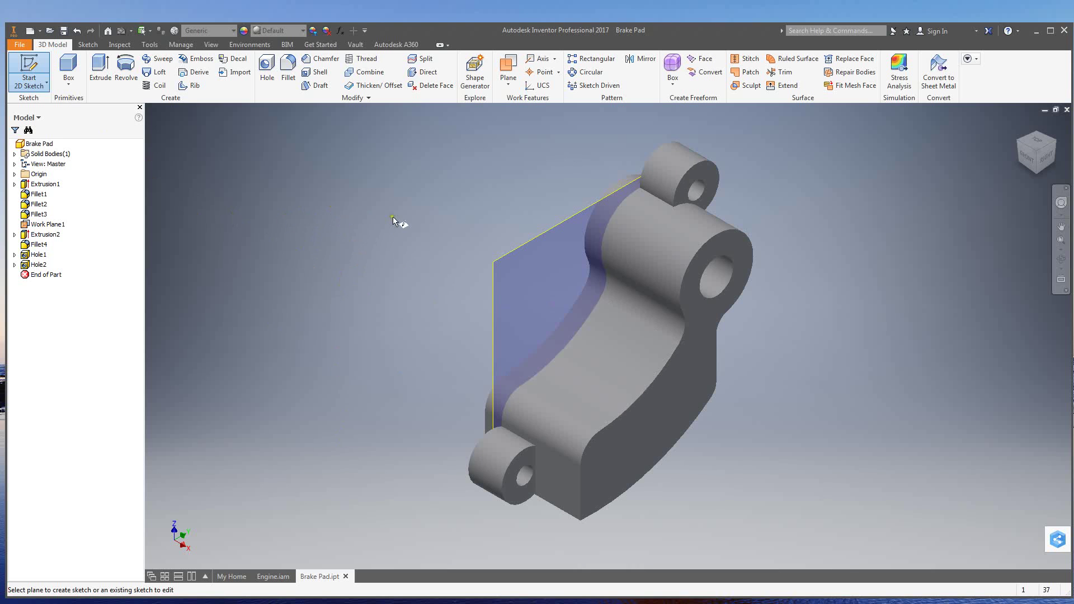
left_click(681, 357)
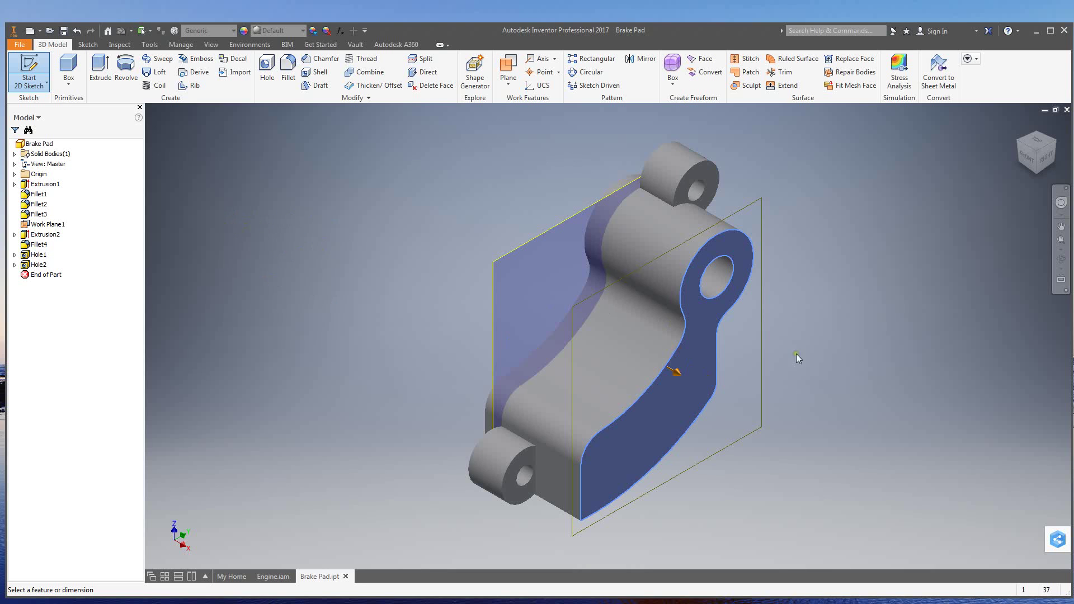
left_click(226, 215)
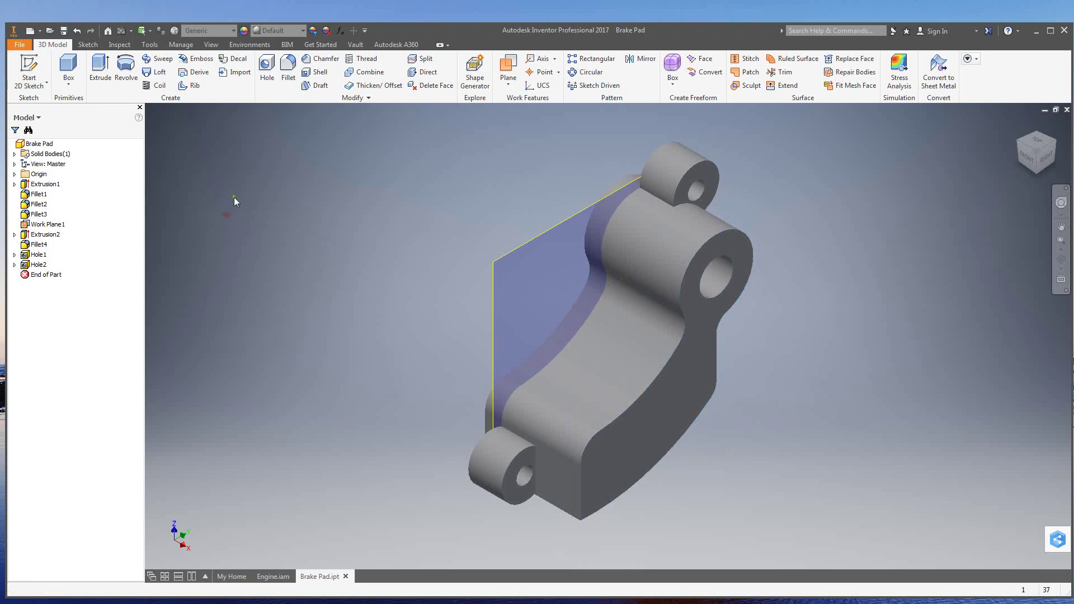
- Start a 2D sketch on Work Plane1 of the brake pad
left_click(46, 84)
left_click(49, 103)
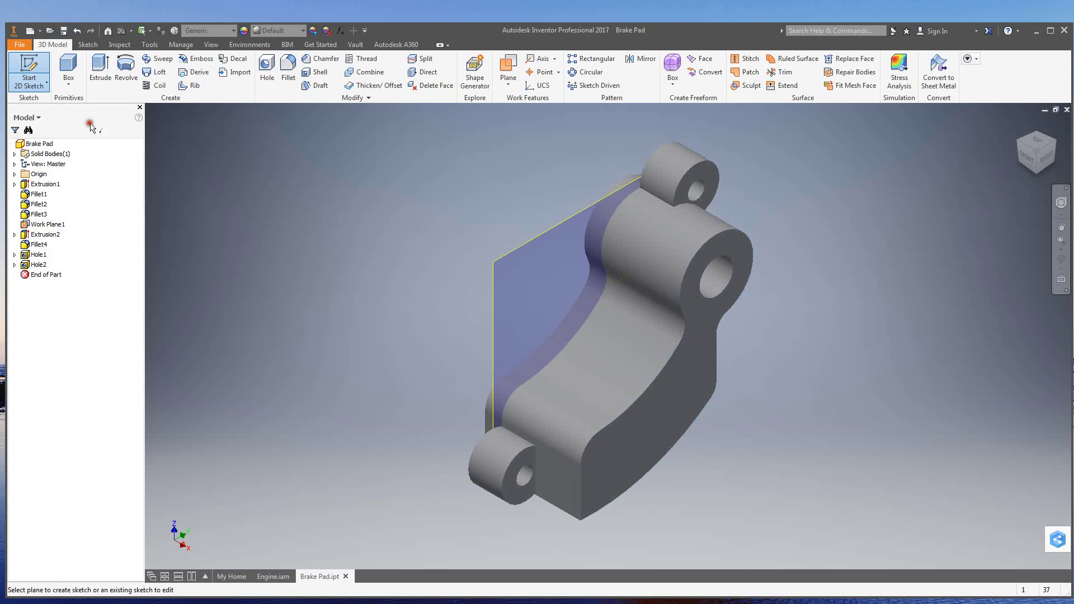
scroll(545, 224, "up", 3)
scroll(540, 226, "down", 5)
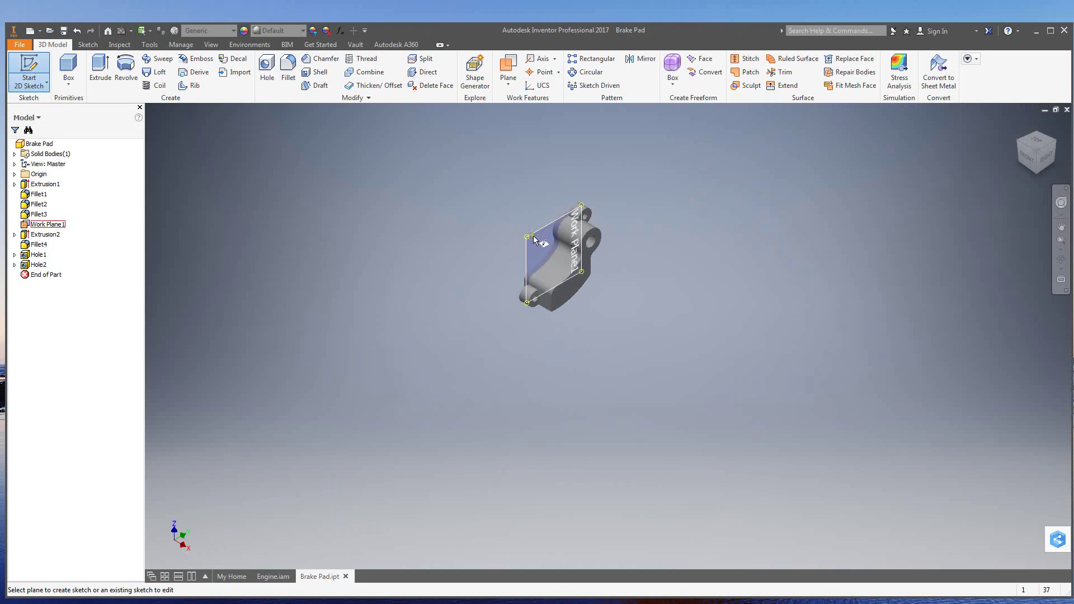
left_click(531, 240)
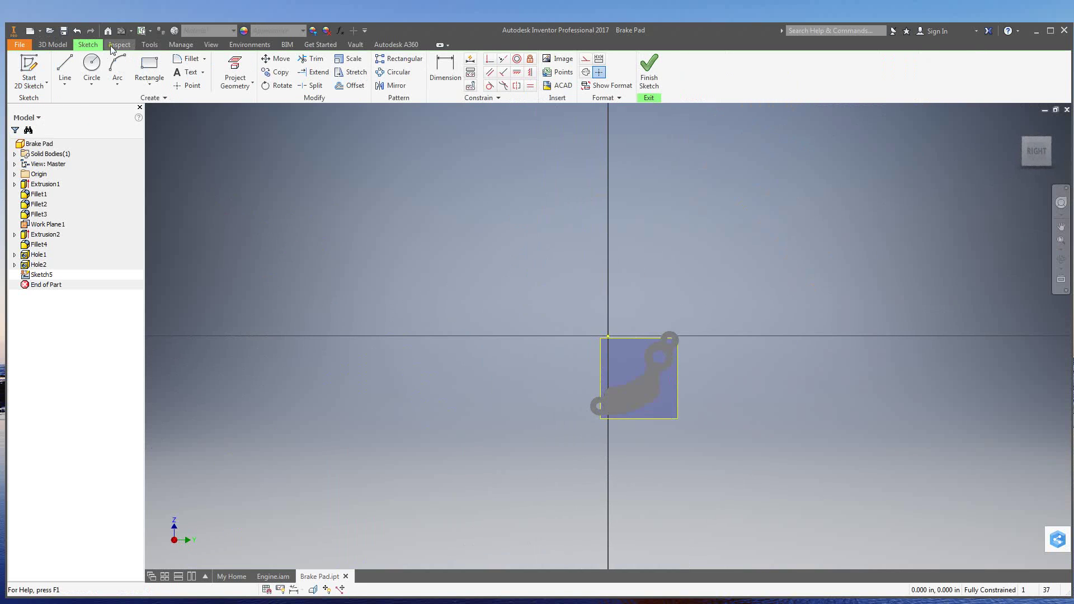
- Sketch a large circle beside the brake pad, clear of the part, and finish the sketch
left_click(92, 64)
left_click(484, 273)
left_click(574, 240)
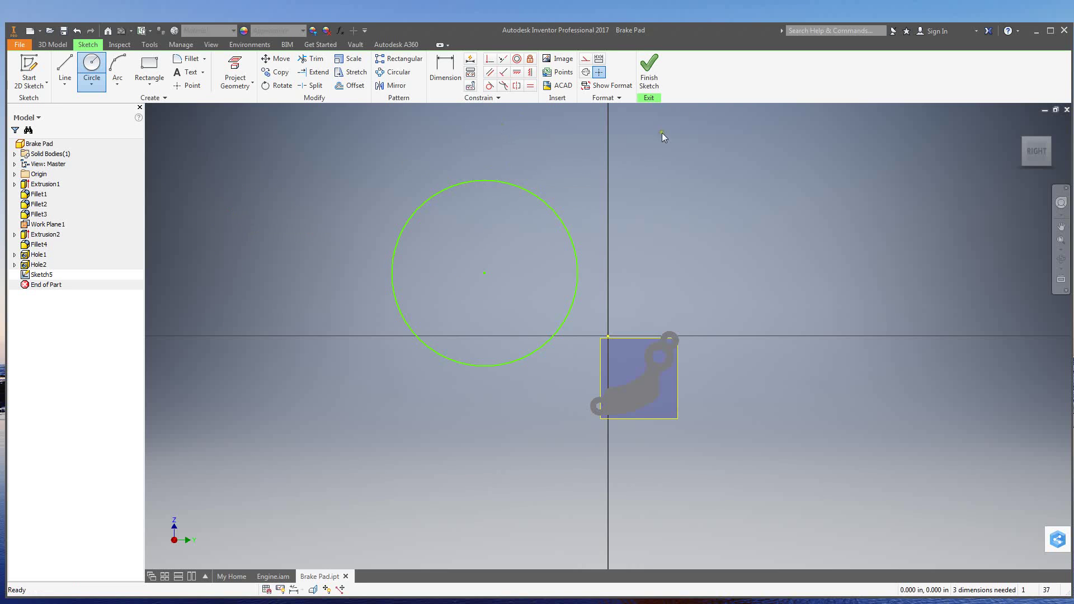
left_click(661, 80)
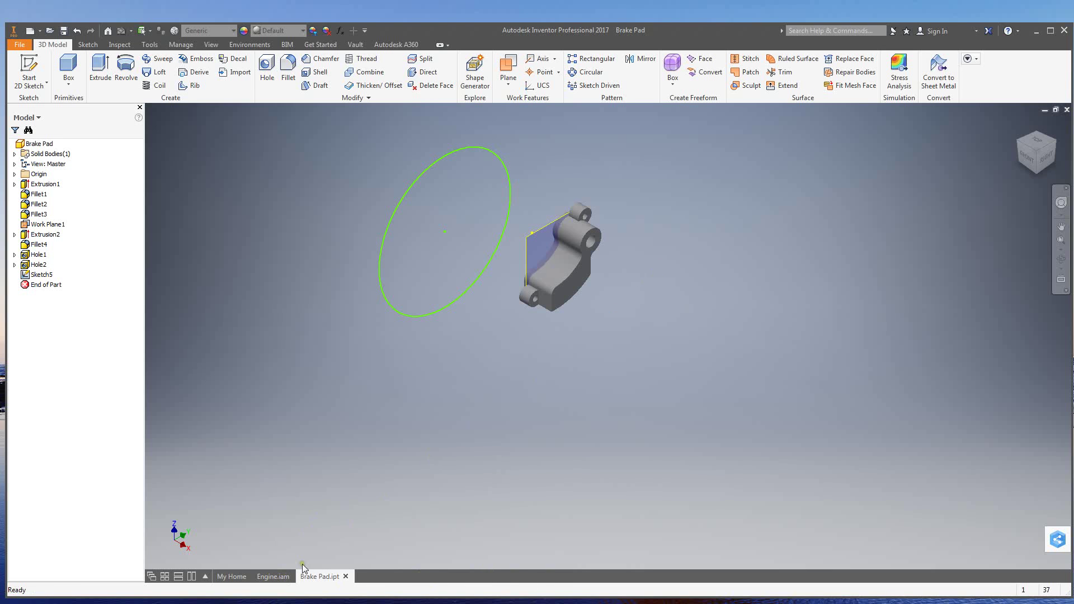
- Switch to the Engine assembly and hide the heat sink
left_click(277, 577)
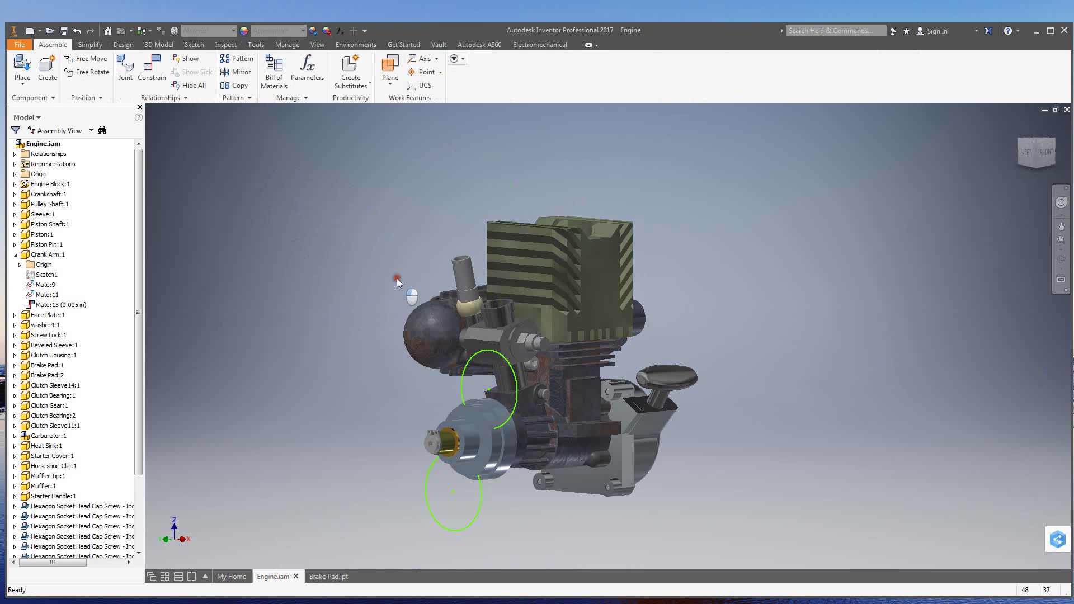
left_click(595, 397)
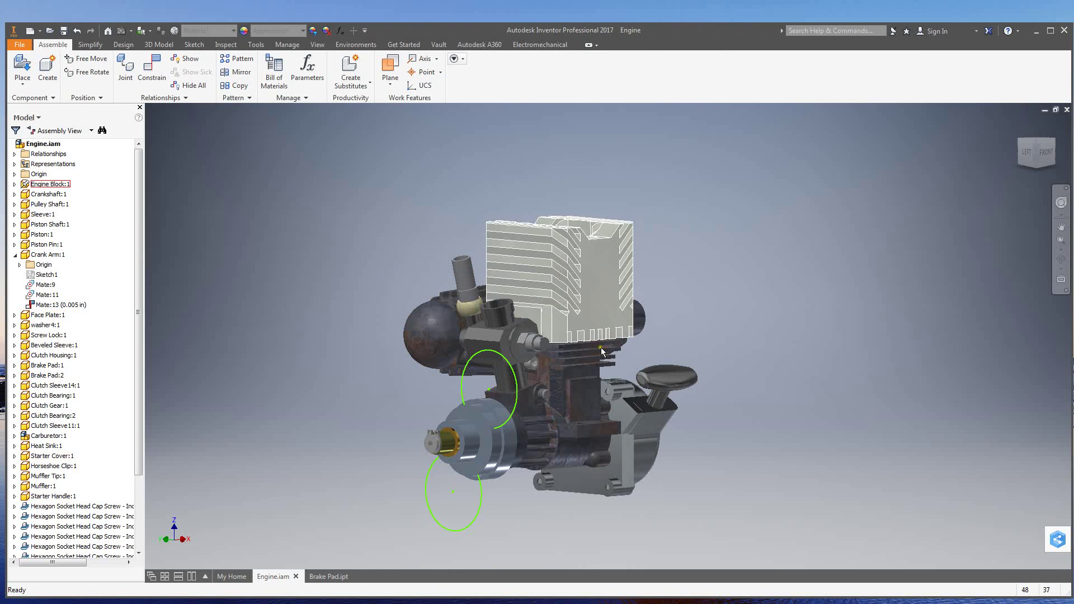
left_click(596, 289)
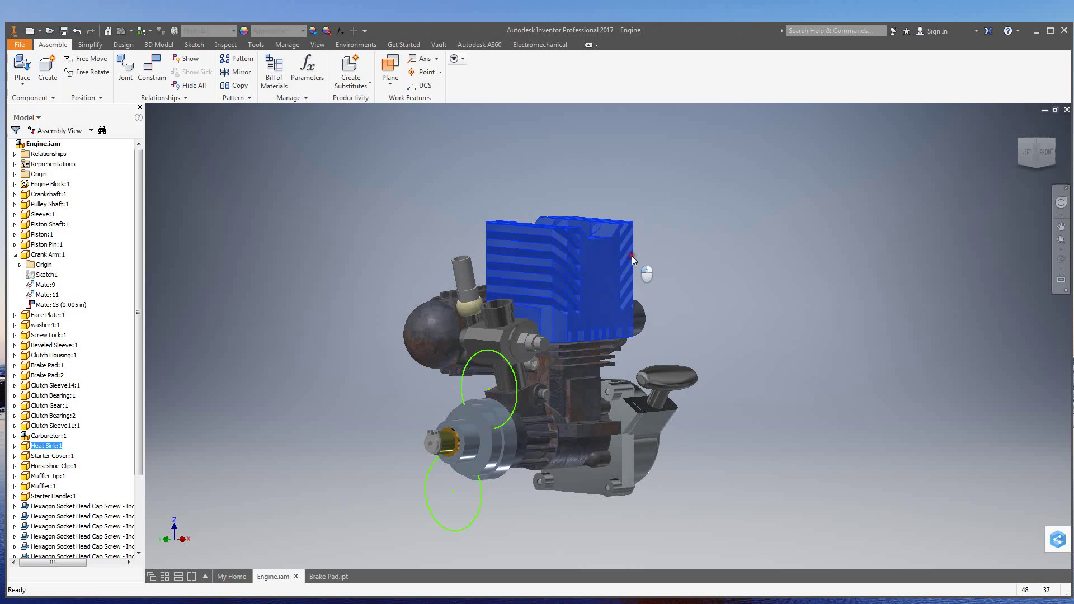
key("alt+v")
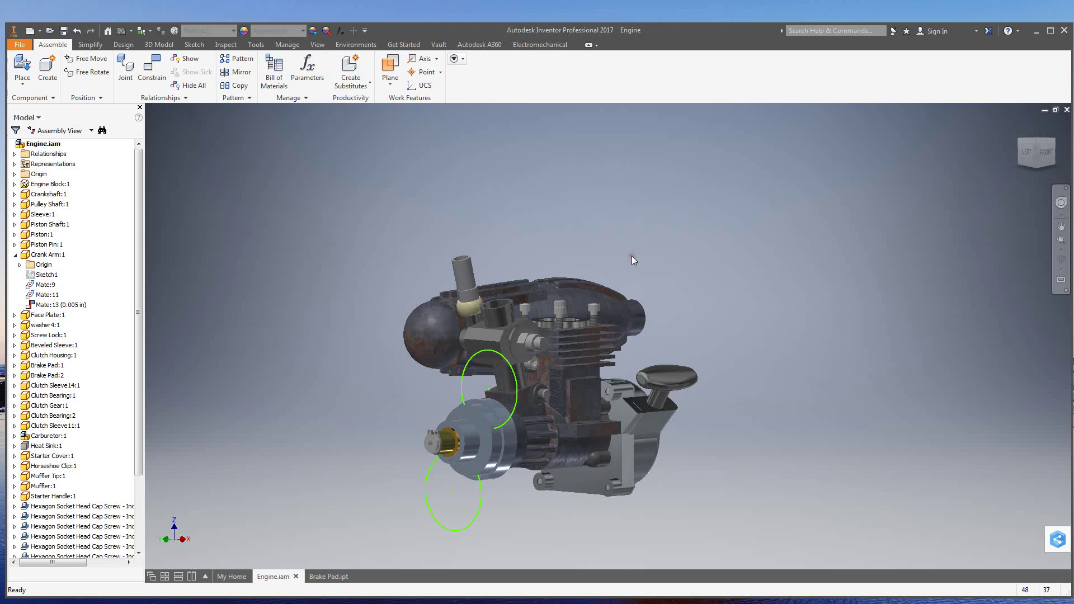
- Hide the engine block and the Piston Shaft component around the piston
left_click(587, 343)
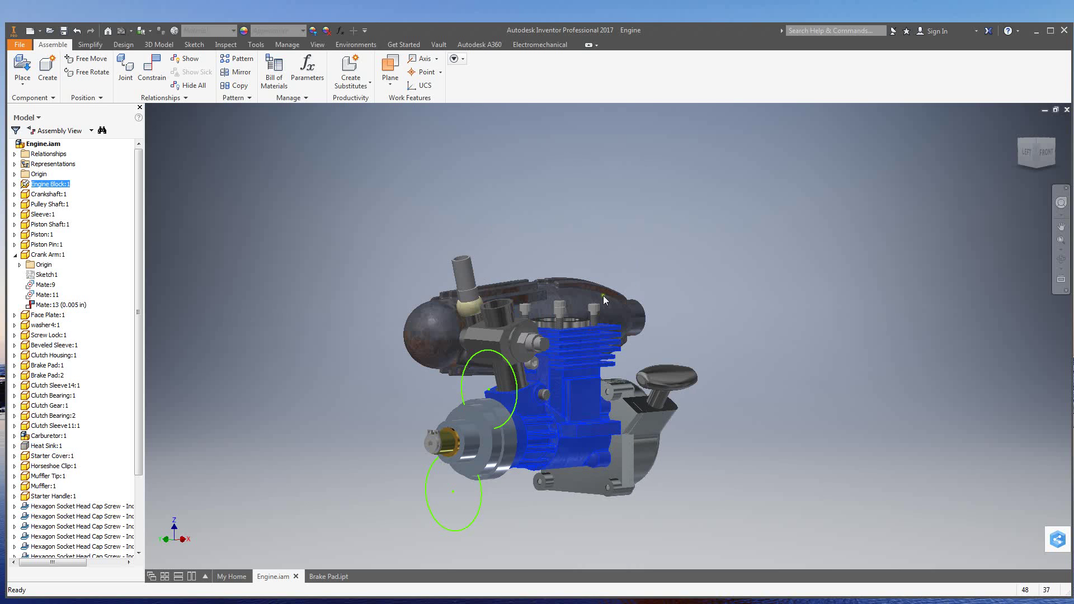
key("alt+v")
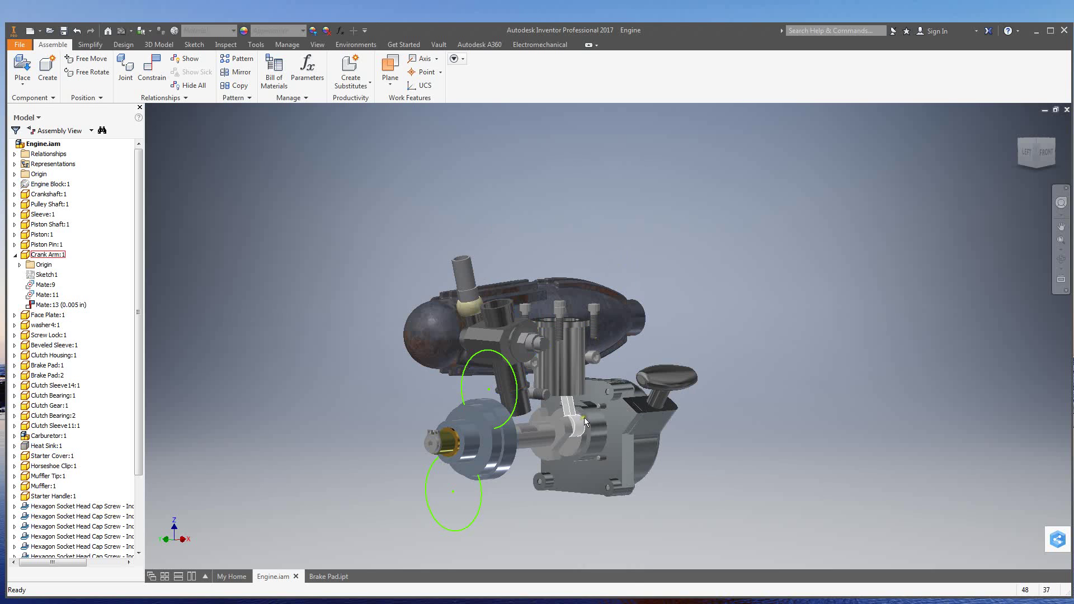
left_click(564, 363)
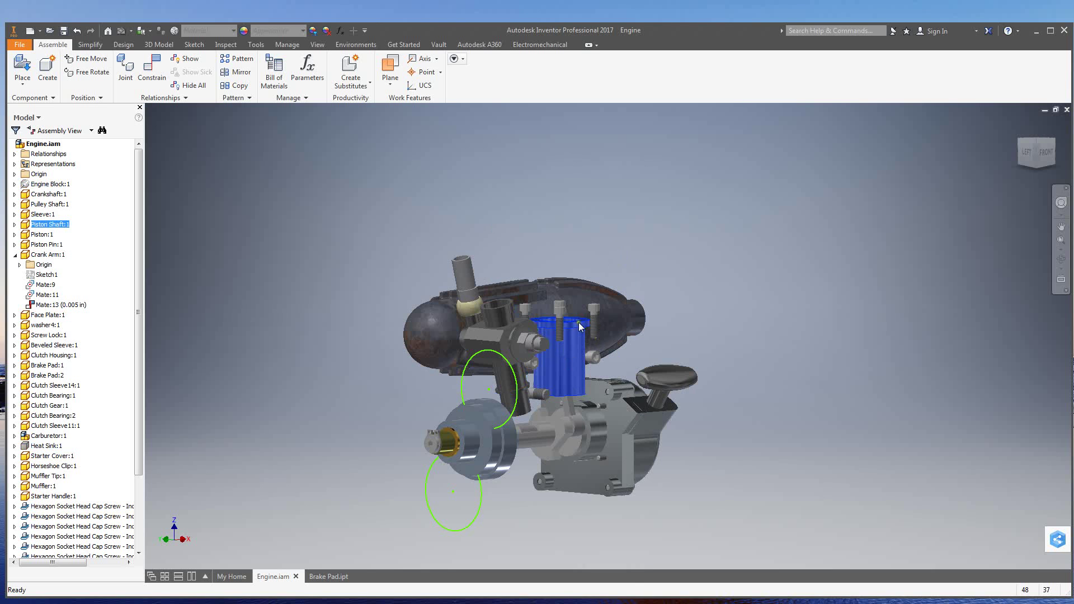
key("alt+v")
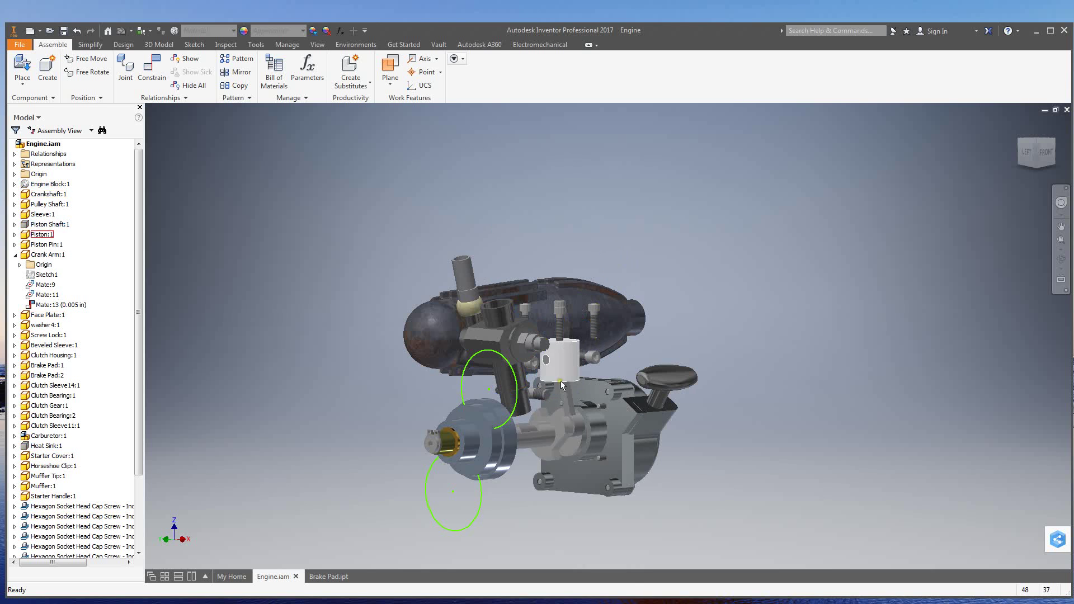
- Rotate the crankshaft in the Engine assembly to check how it drives the piston
scroll(559, 391, "up", 2)
scroll(554, 369, "down", 5)
scroll(554, 369, "up", 2)
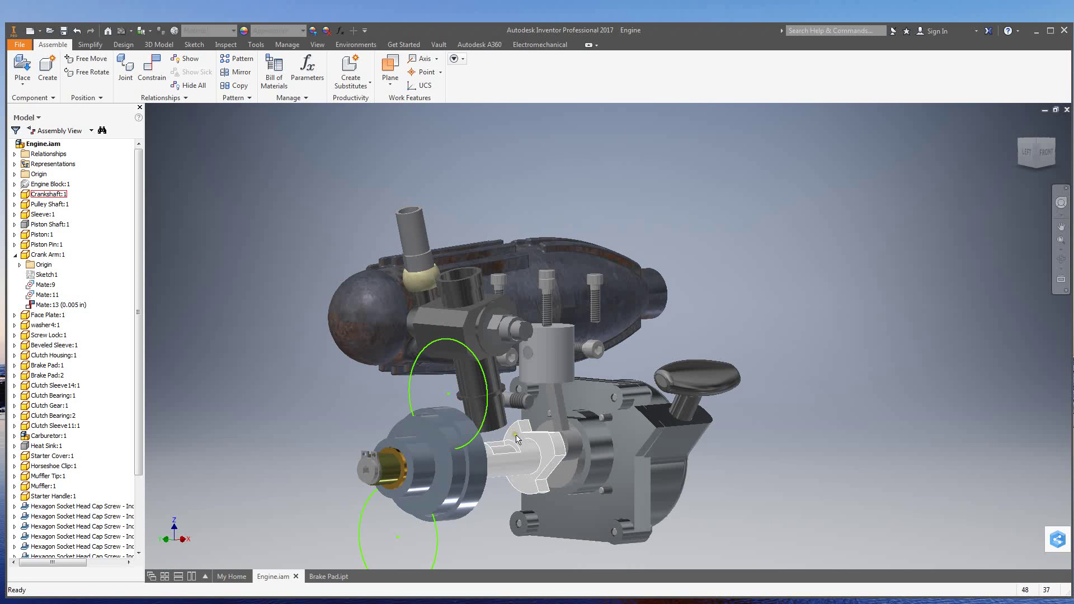
left_click_drag(524, 451, 492, 452)
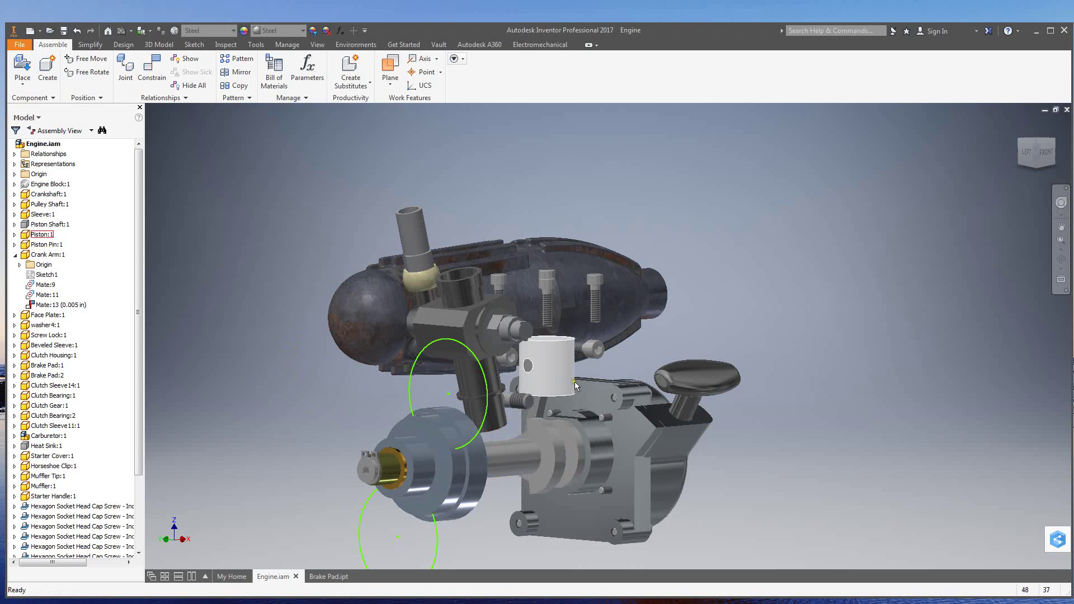
left_click(555, 358)
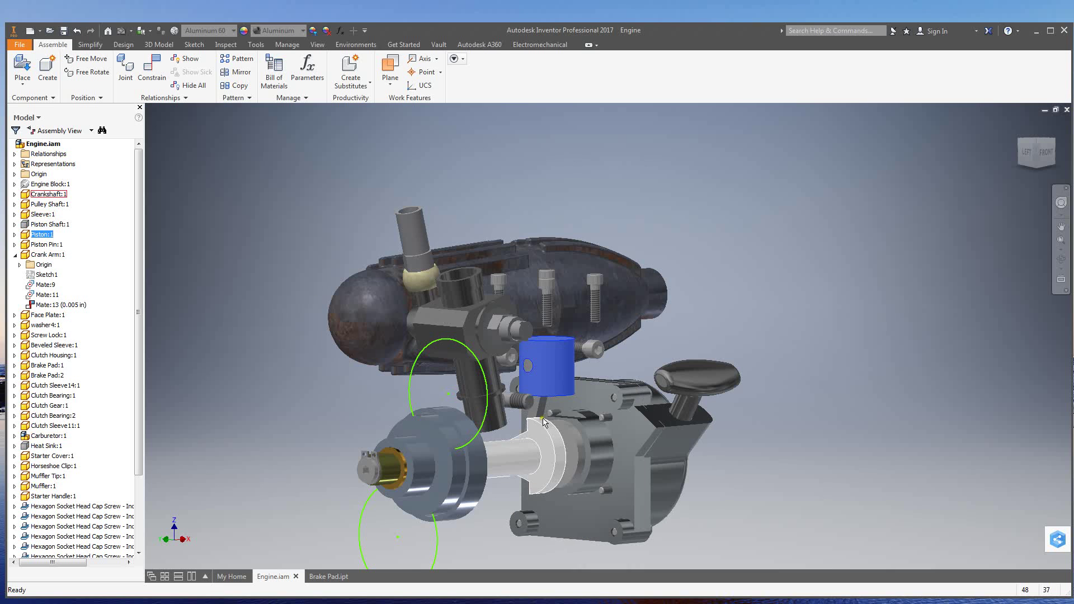
left_click_drag(546, 418, 560, 455)
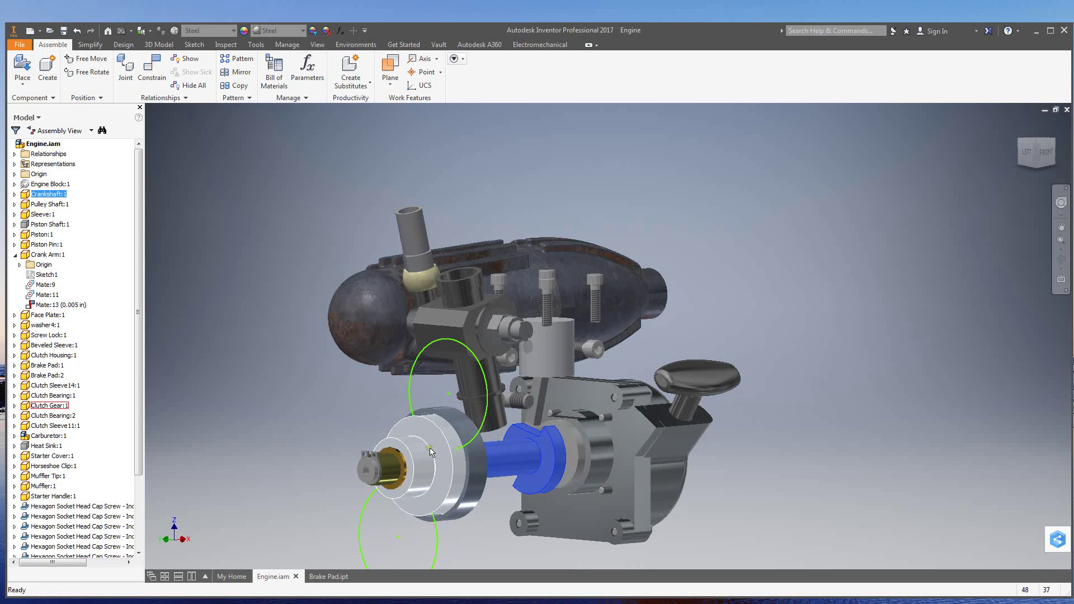
- Turn the visibility of the Piston Shaft, Heat Sink and Engine Block back on
left_click(49, 224)
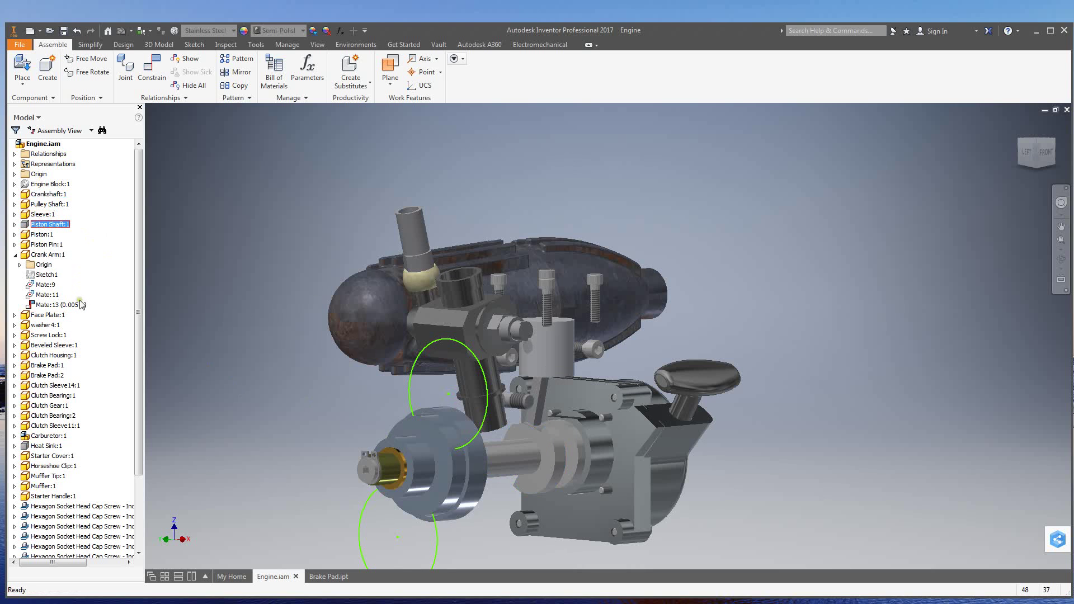
key("alt+v")
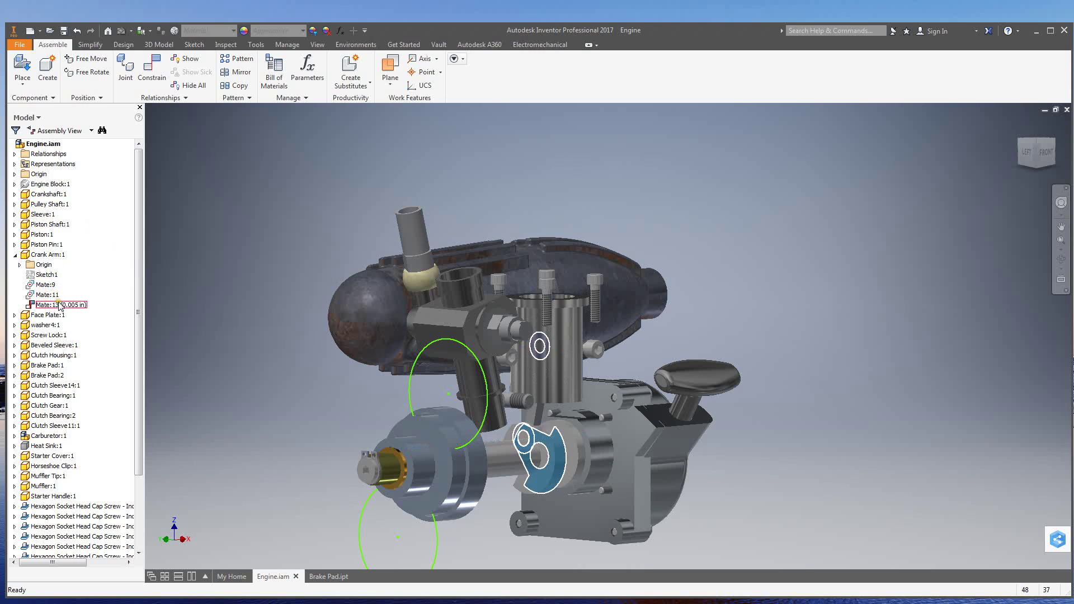
left_click(56, 446)
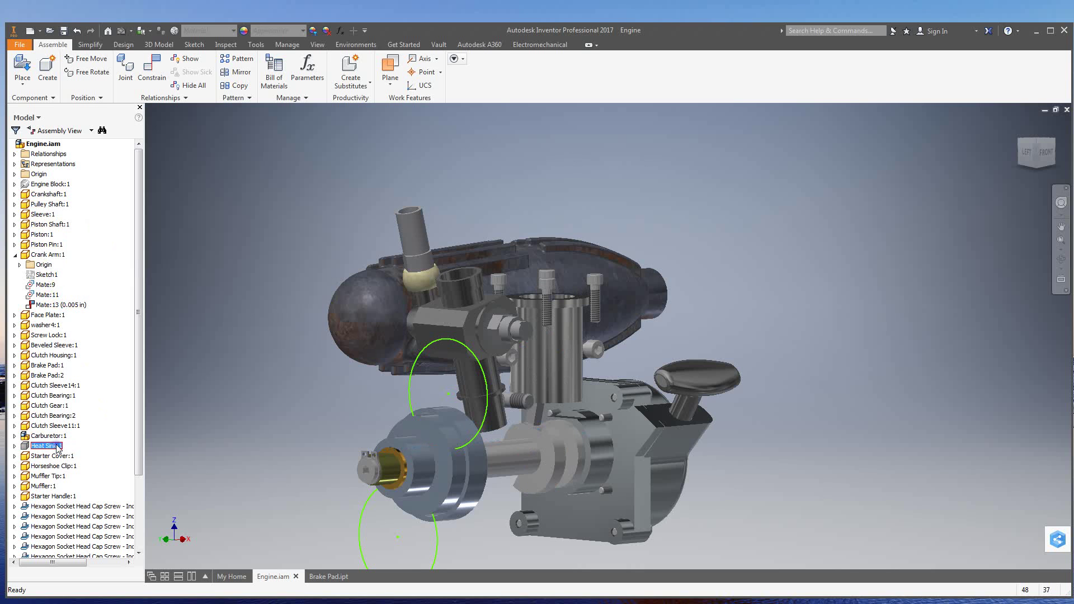
left_click(96, 242)
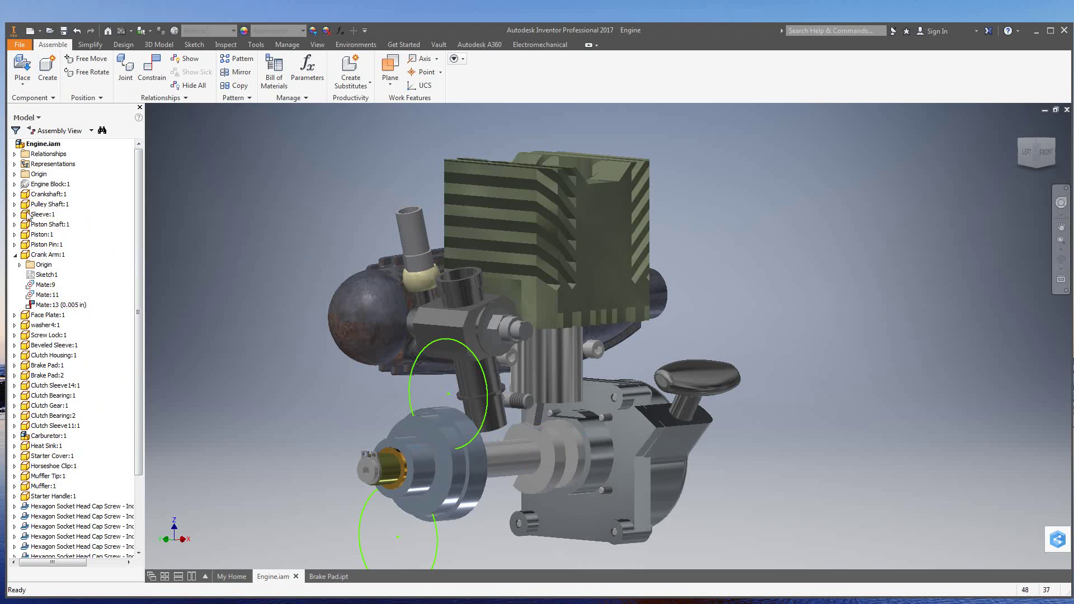
left_click(35, 187)
left_click(177, 253)
scroll(730, 477, "down", 3)
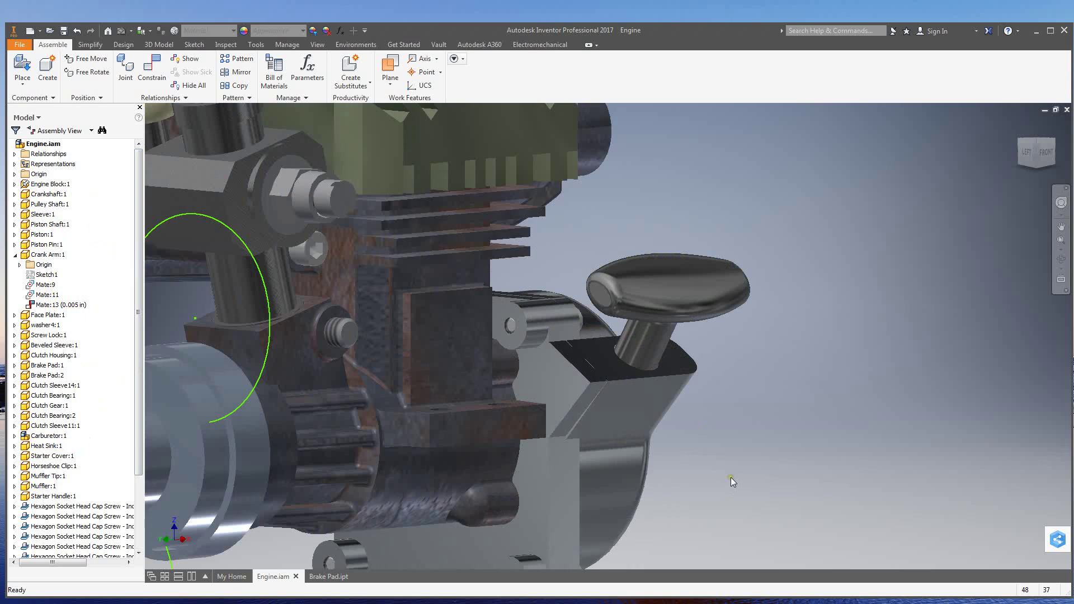
scroll(730, 476, "up", 6)
scroll(698, 461, "down", 3)
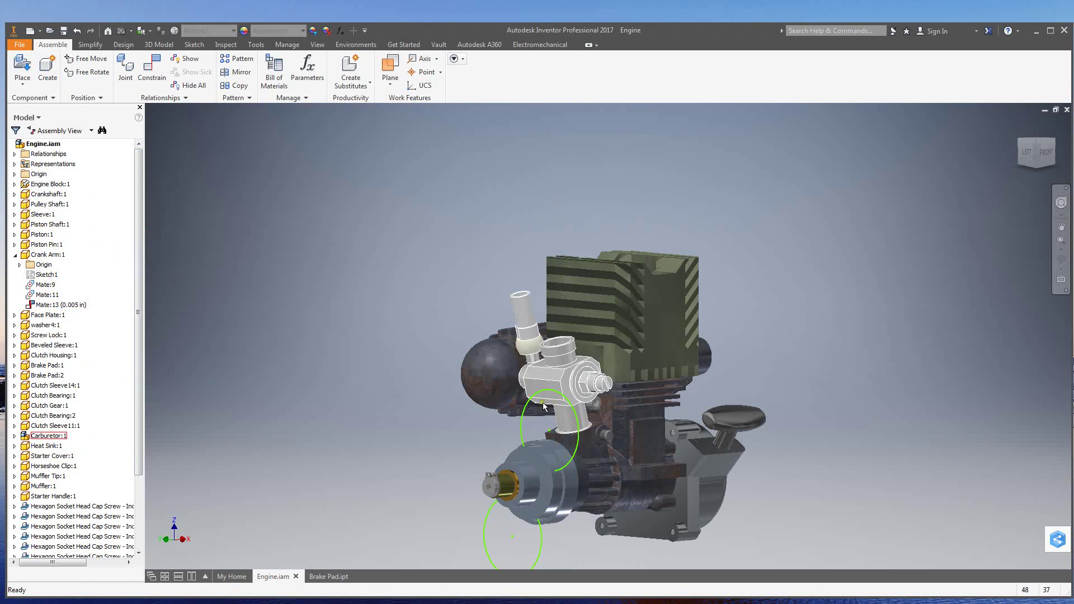
- Undo the visibility changes, crankshaft movements and circle sketch, and redo as needed to return to the full engine assembly
left_click(77, 31)
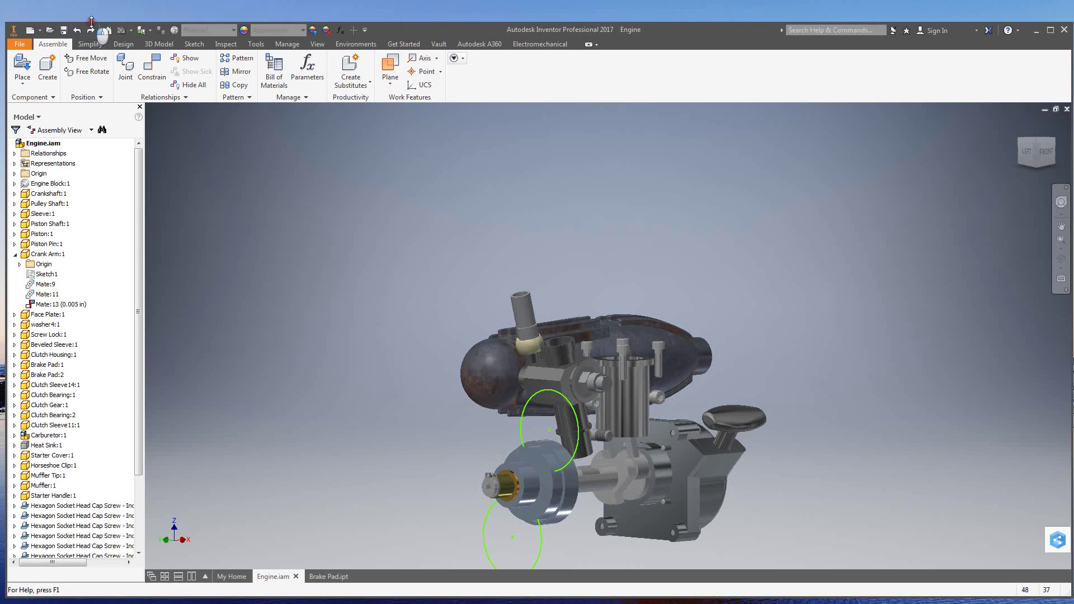
left_click(77, 30)
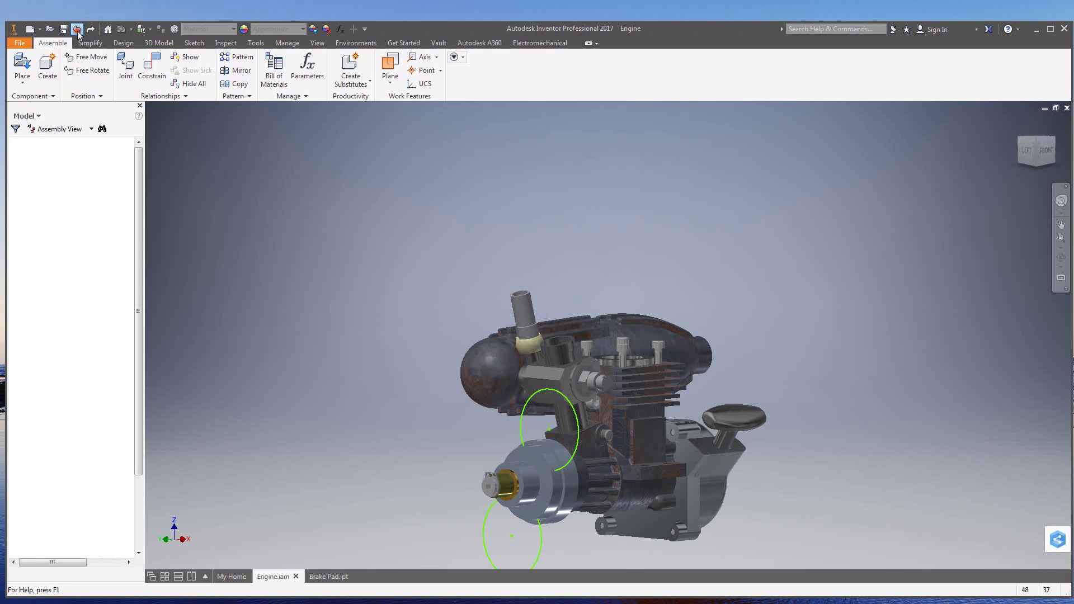
left_click(78, 32)
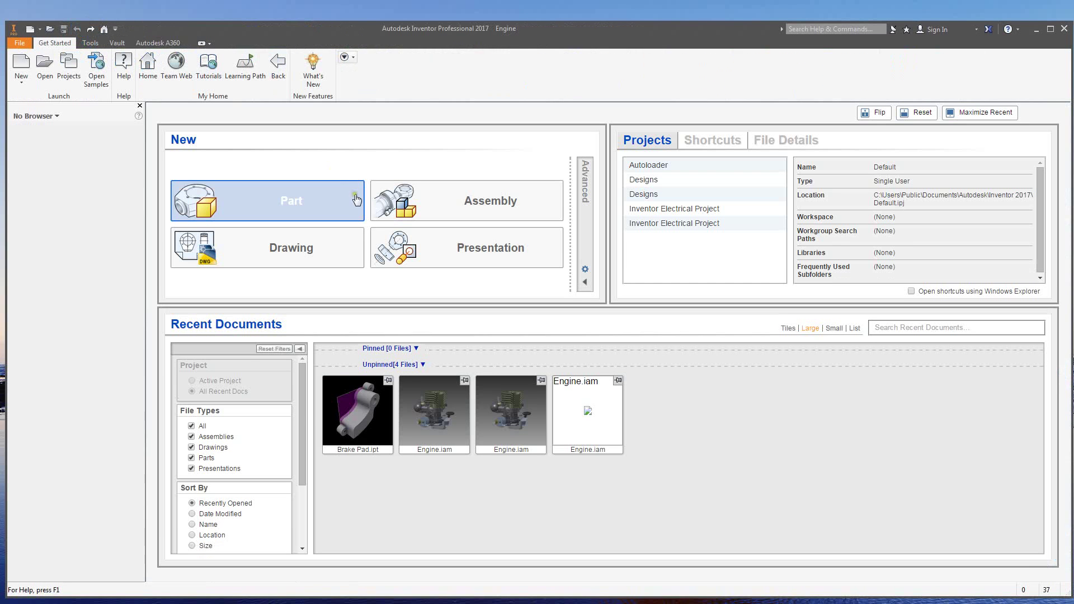
left_click(90, 29)
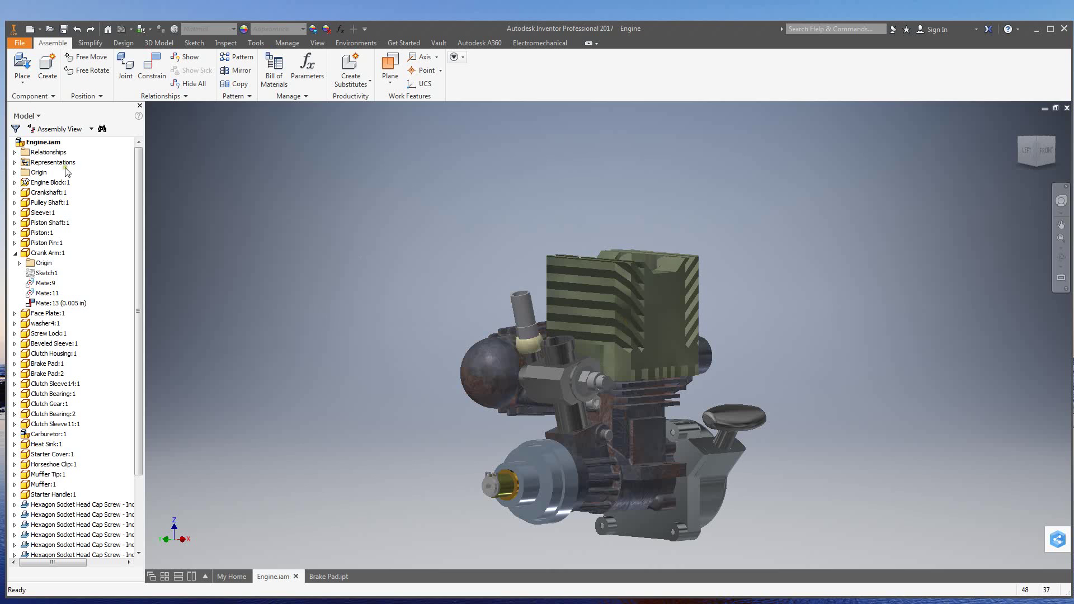
- Expand the Piston Shaft component and inspect its insert and mate constraints, selecting Mate:8
left_click(14, 222)
left_click(56, 283)
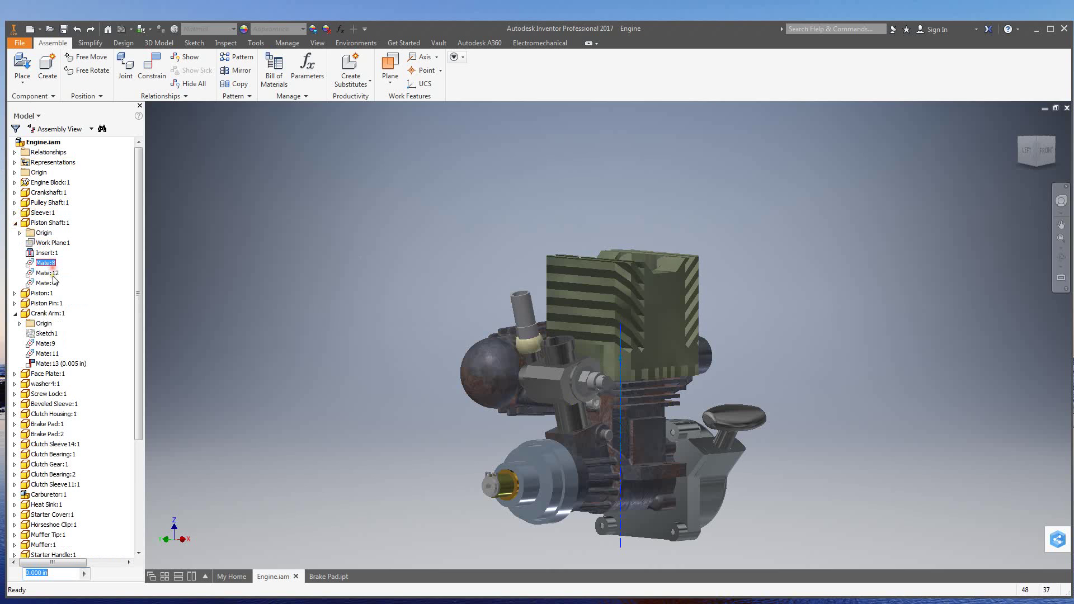
left_click(48, 253)
left_click(53, 265)
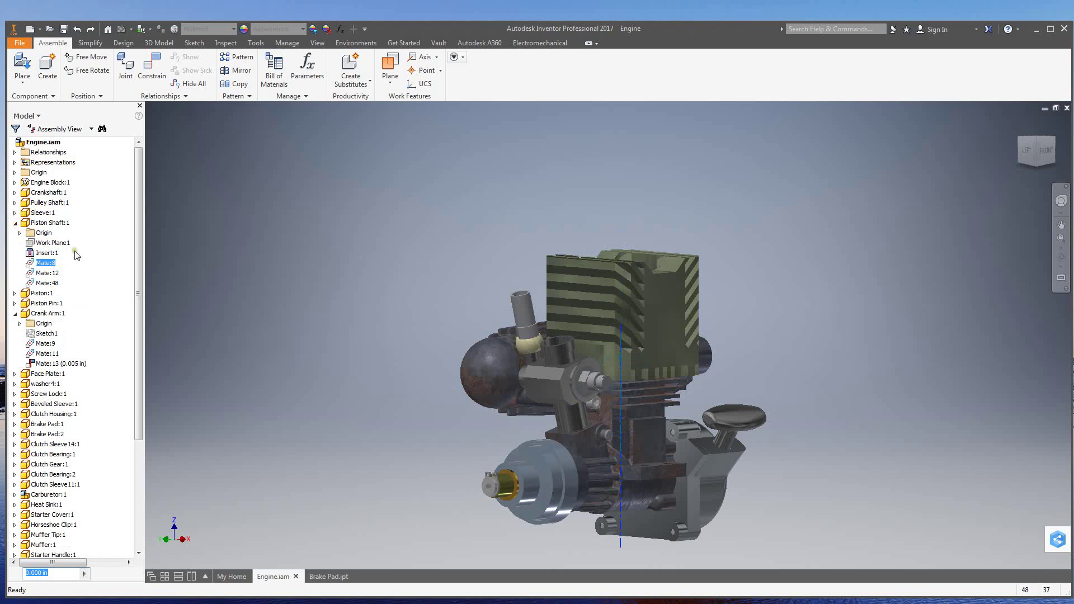